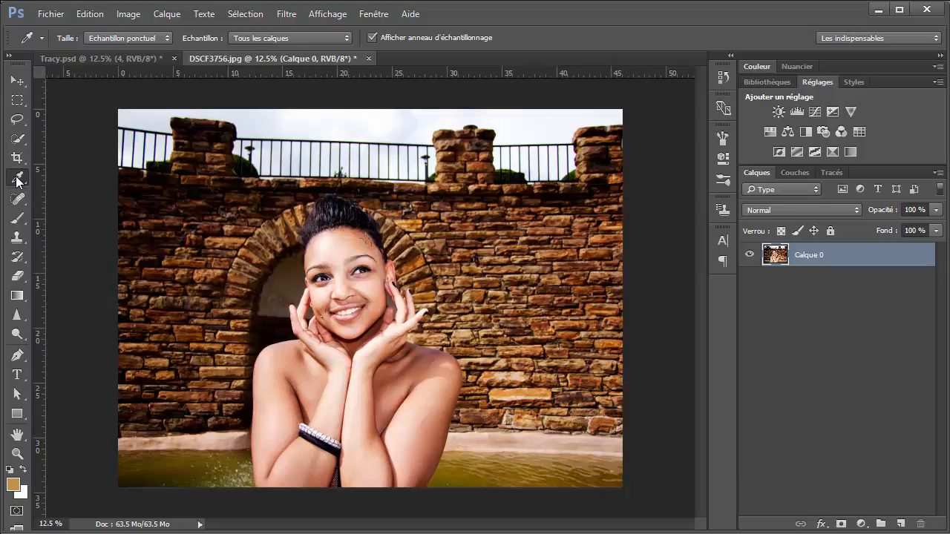
# Sample an orange-brown colour from the stone wall and add a gradient fill layer above the photo.
pyautogui.click(466, 248)
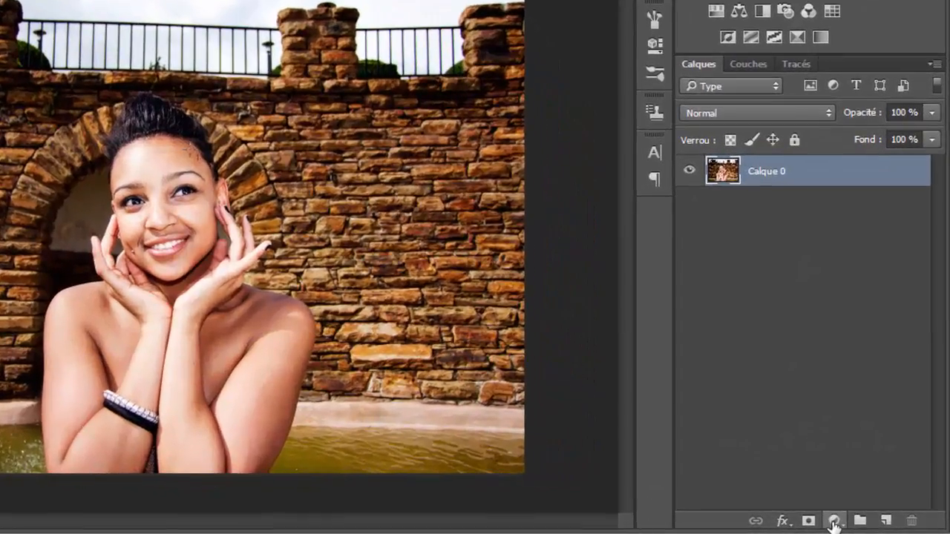
pyautogui.click(833, 524)
pyautogui.click(821, 126)
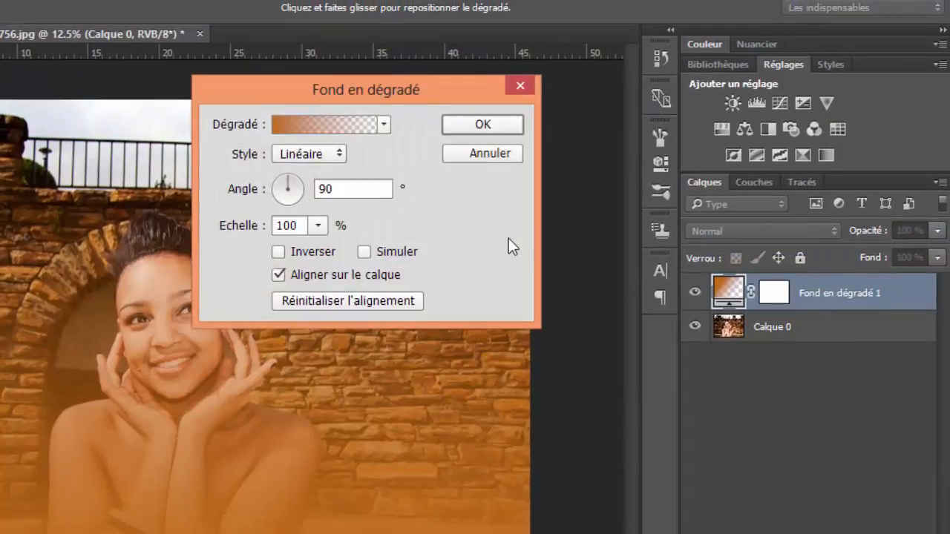
# Set the gradient fill's style to Radial with a scale of 180% and reverse its direction.
pyautogui.click(341, 155)
pyautogui.click(333, 186)
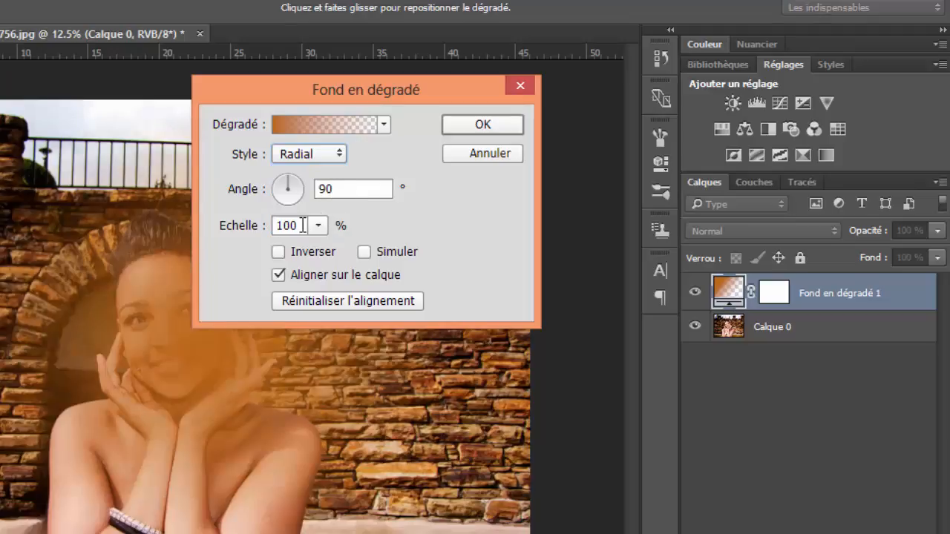
pyautogui.moveTo(301, 225); pyautogui.dragTo(246, 225)
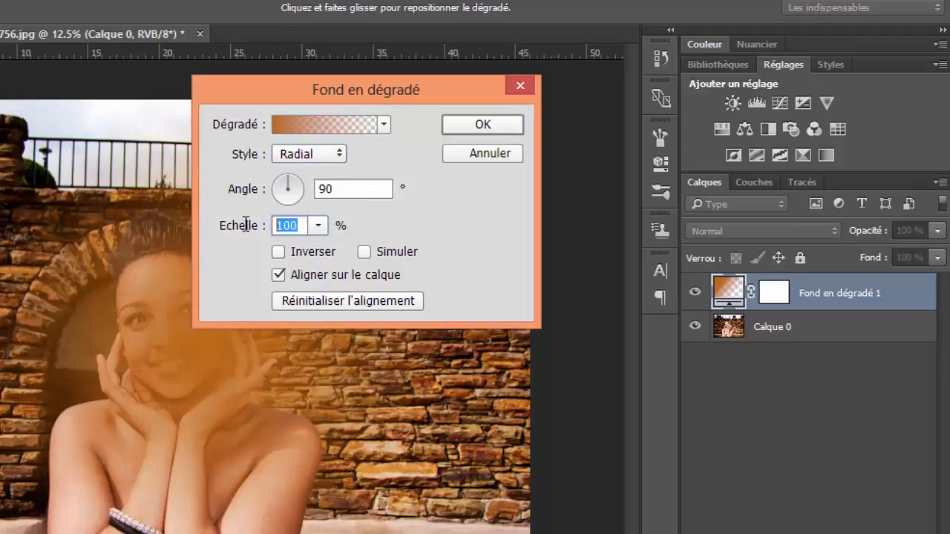
pyautogui.write('180')
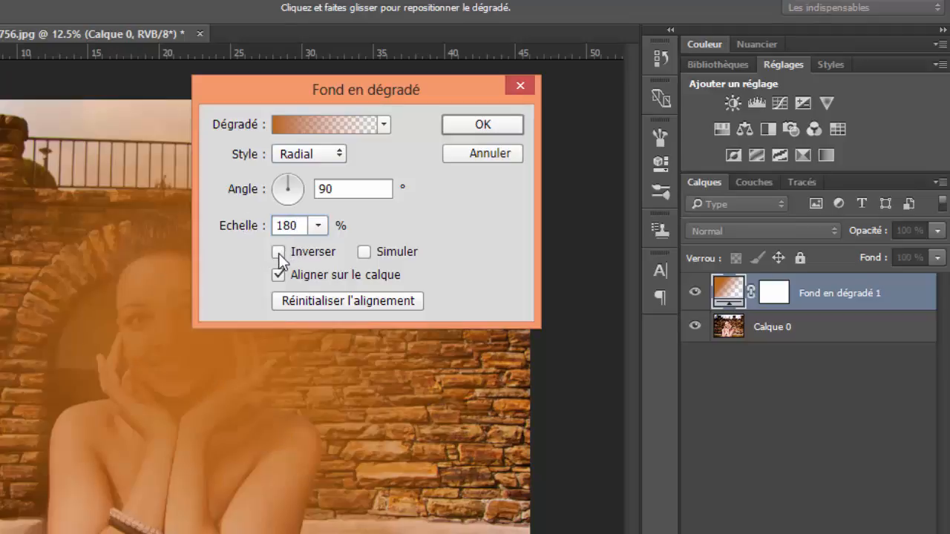
pyautogui.click(279, 255)
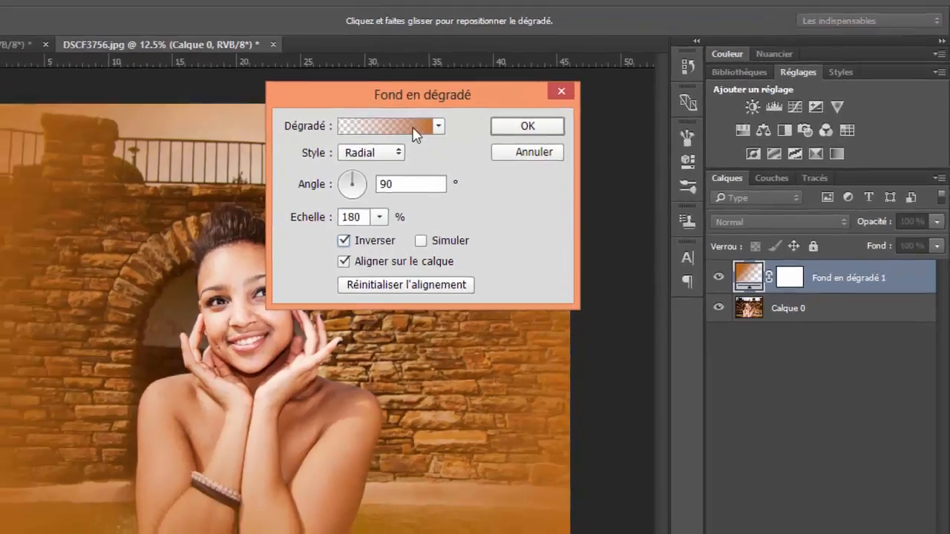
# Apply the foreground-to-background preset (Premier plan -> arrière-plan) to the gradient fill and confirm it.
pyautogui.click(354, 126)
pyautogui.moveTo(39, 67); pyautogui.dragTo(329, 204)
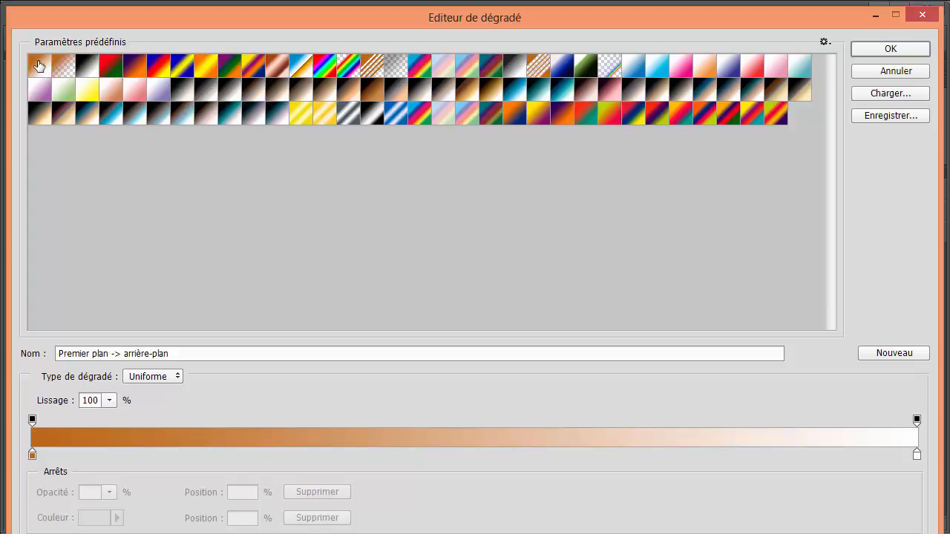
pyautogui.click(862, 48)
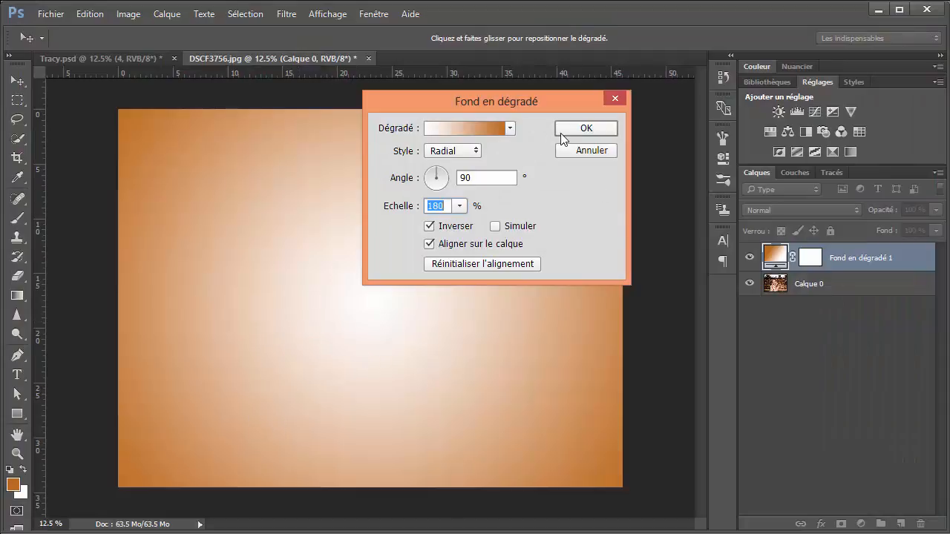
pyautogui.click(583, 129)
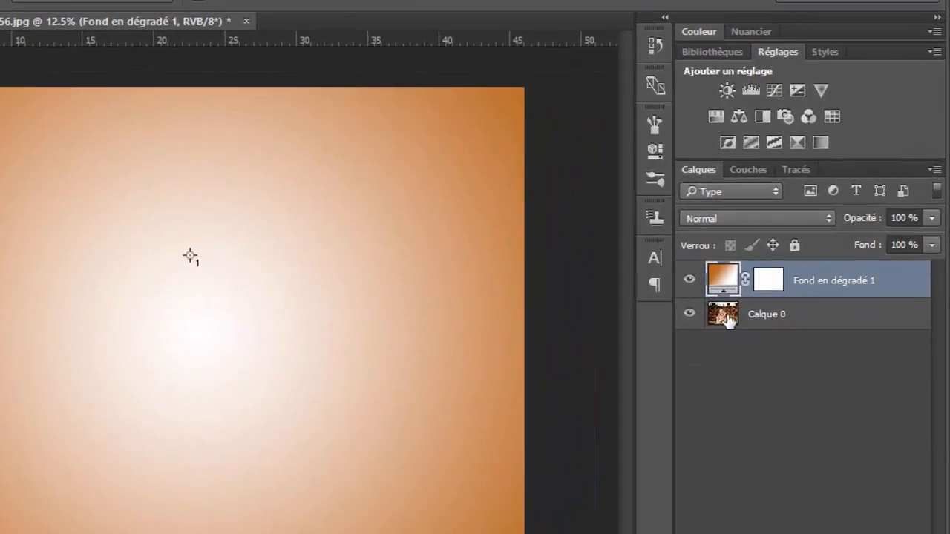
# Rename the photo layer Calque 0 as Model.
pyautogui.click(755, 295)
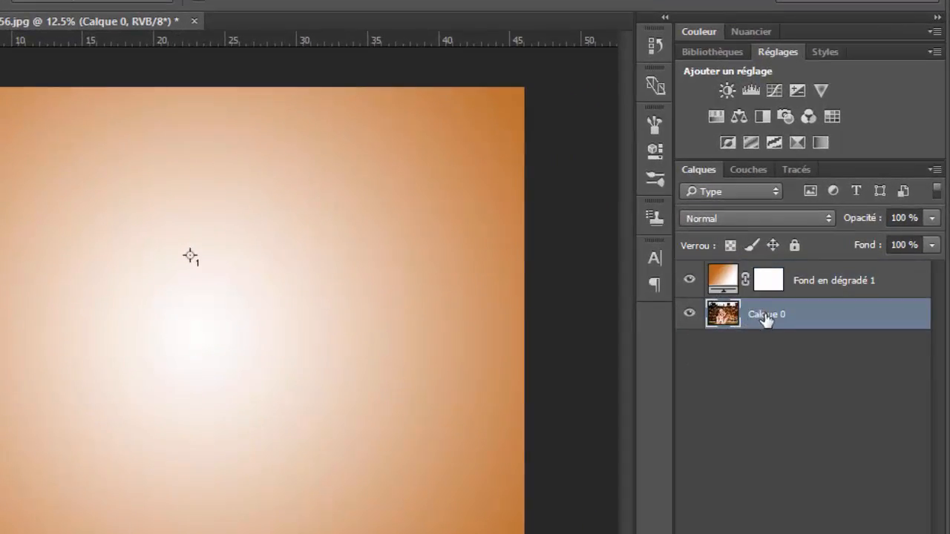
pyautogui.doubleClick(767, 317)
pyautogui.write('Model')
pyautogui.press('Return')
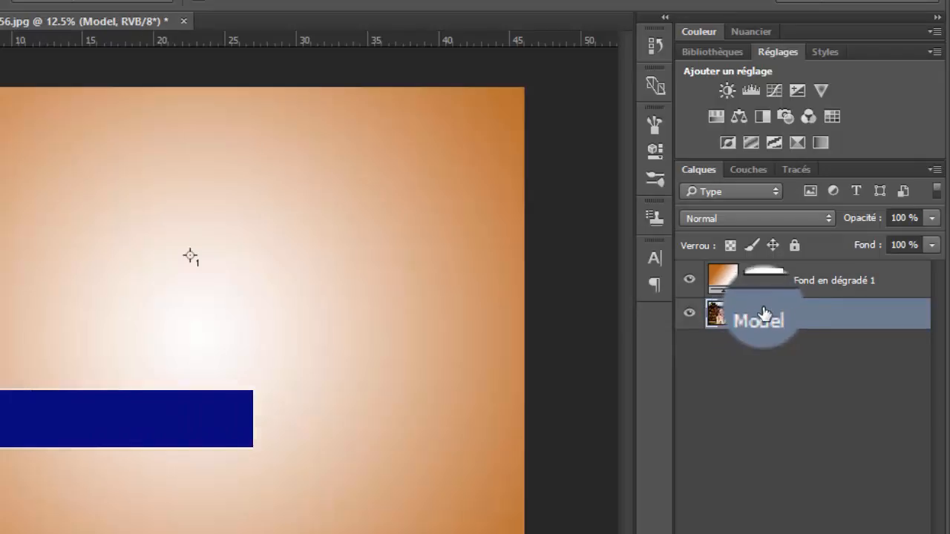
# Duplicate the Model layer and move the copy above the gradient fill layer.
pyautogui.hotkey('ctrl', 'j')
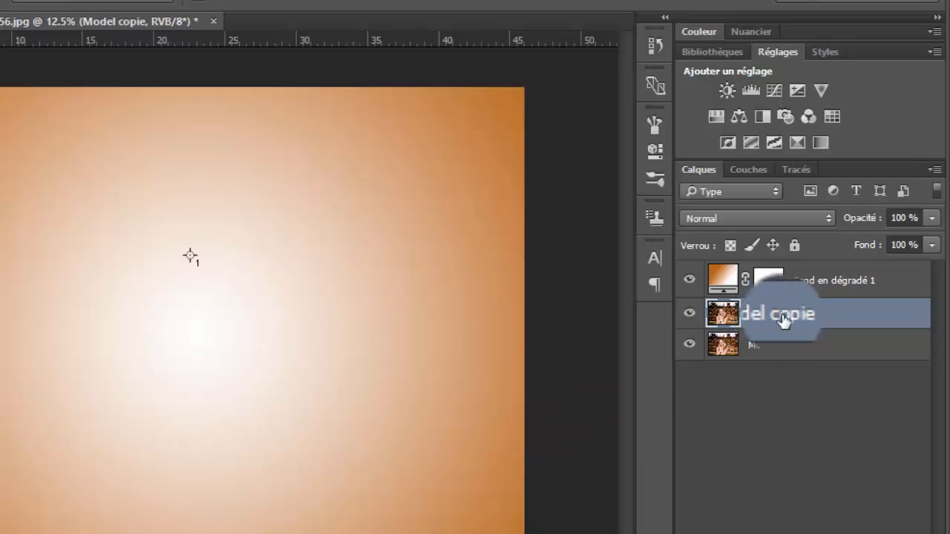
pyautogui.moveTo(731, 321); pyautogui.dragTo(724, 274)
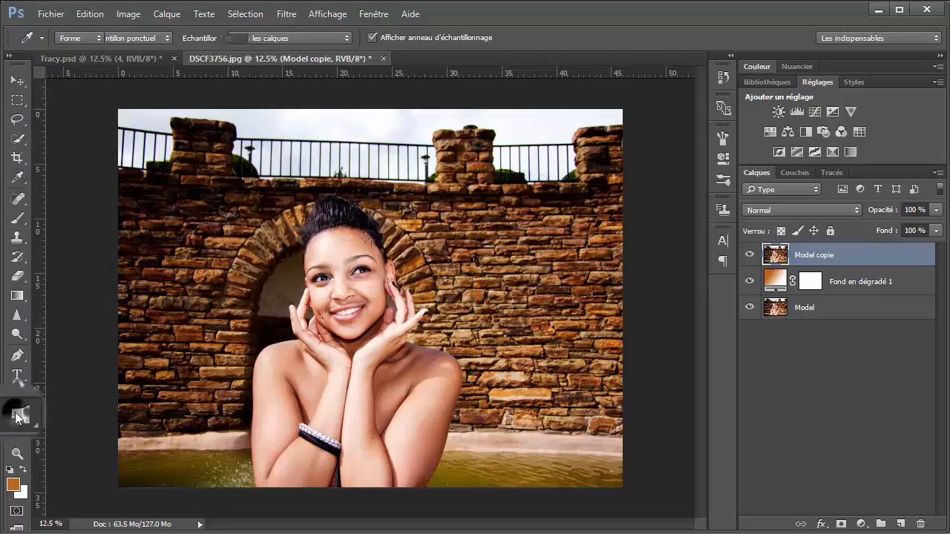
# Draw a tall rectangle shape of about 960 × 3096 px beside the woman, over her arm, and remove its outline.
pyautogui.click(18, 417)
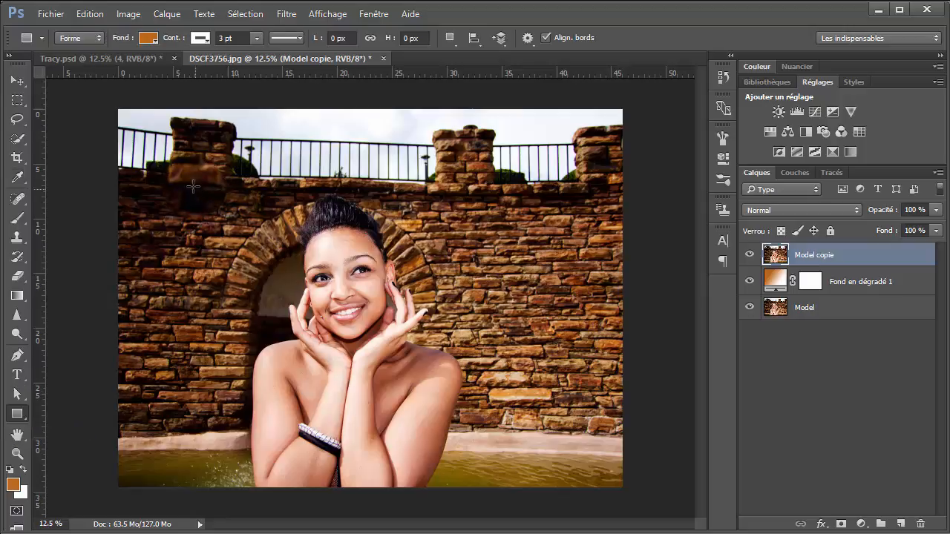
pyautogui.moveTo(189, 178); pyautogui.dragTo(277, 464)
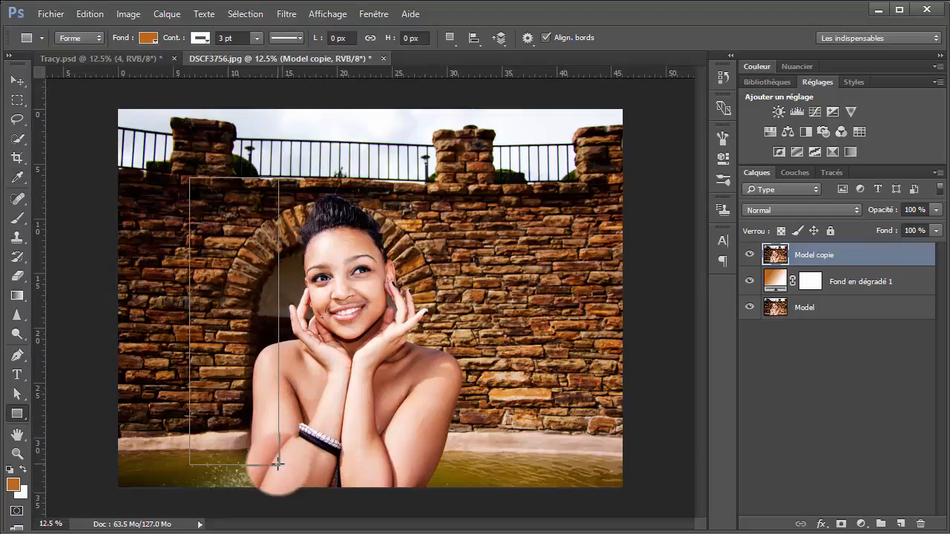
pyautogui.click(199, 39)
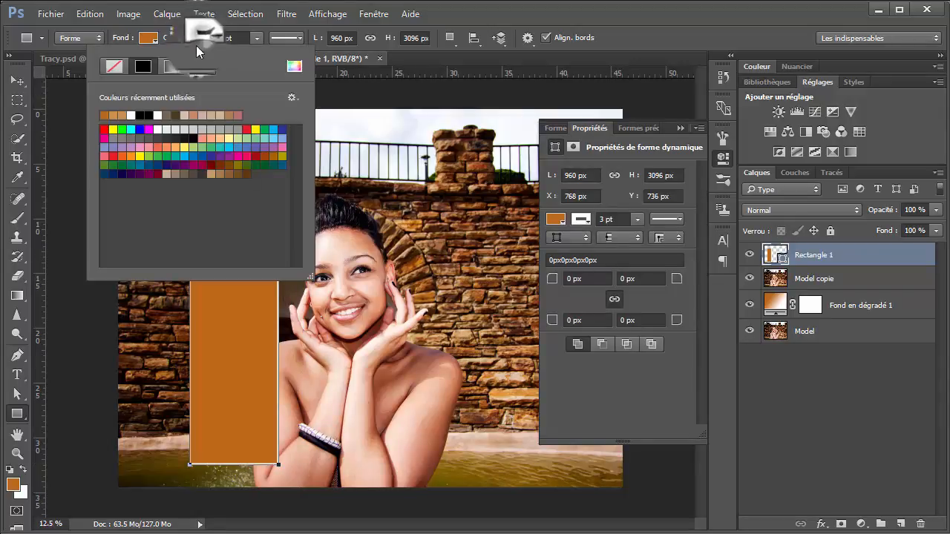
pyautogui.click(114, 68)
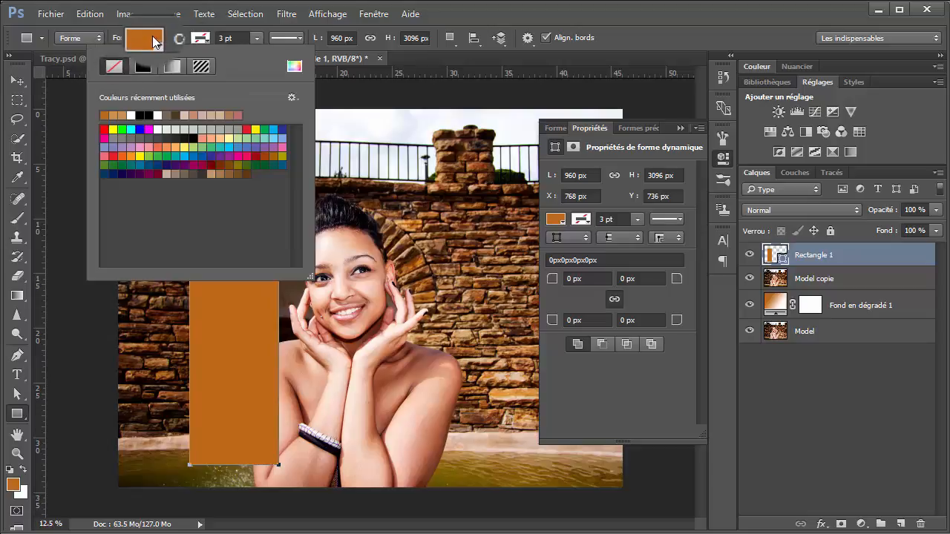
pyautogui.click(124, 37)
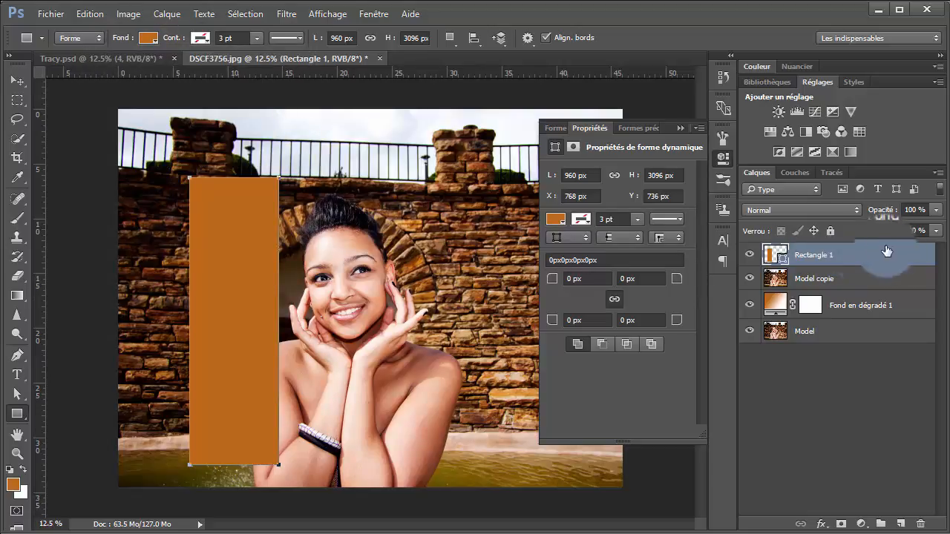
# Move the Model copie layer above Rectangle 1 and clip it to the rectangle with a clipping mask.
pyautogui.moveTo(808, 275); pyautogui.dragTo(806, 245)
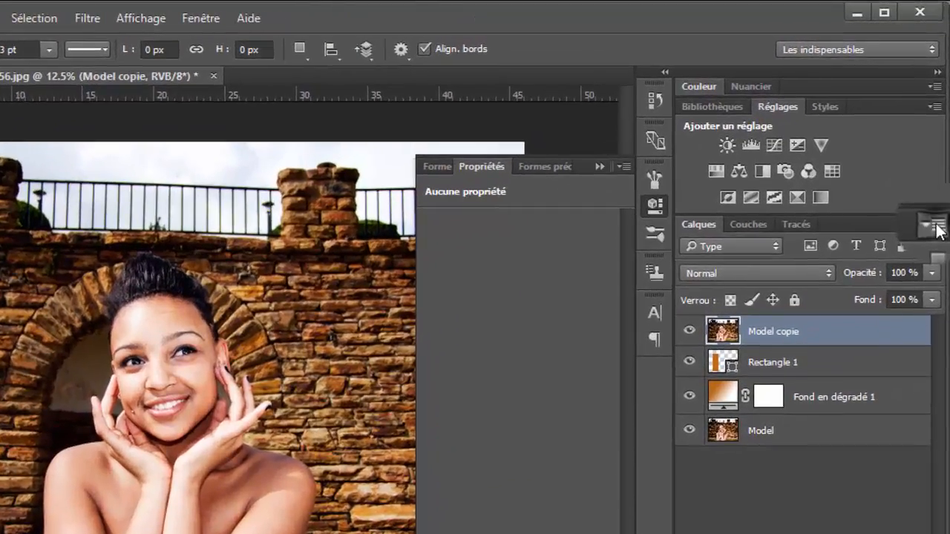
pyautogui.click(937, 221)
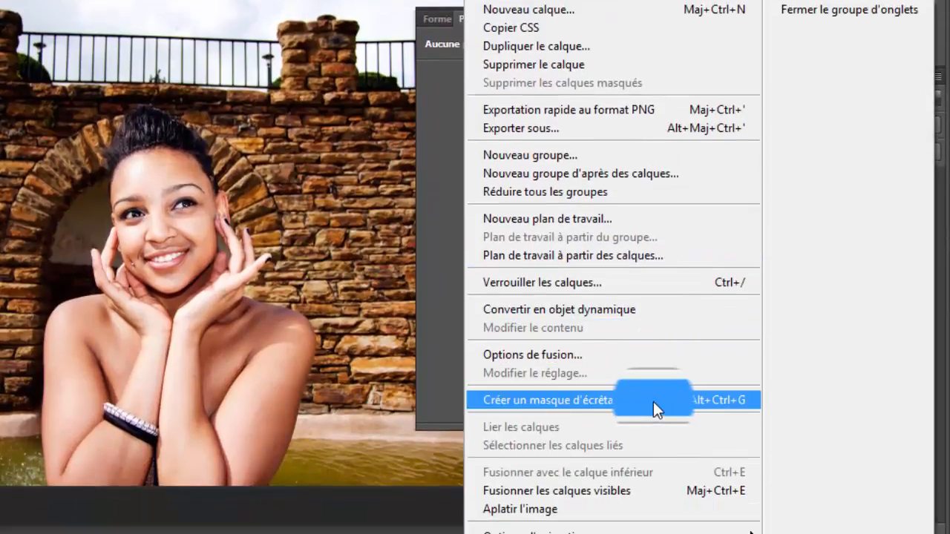
pyautogui.click(660, 400)
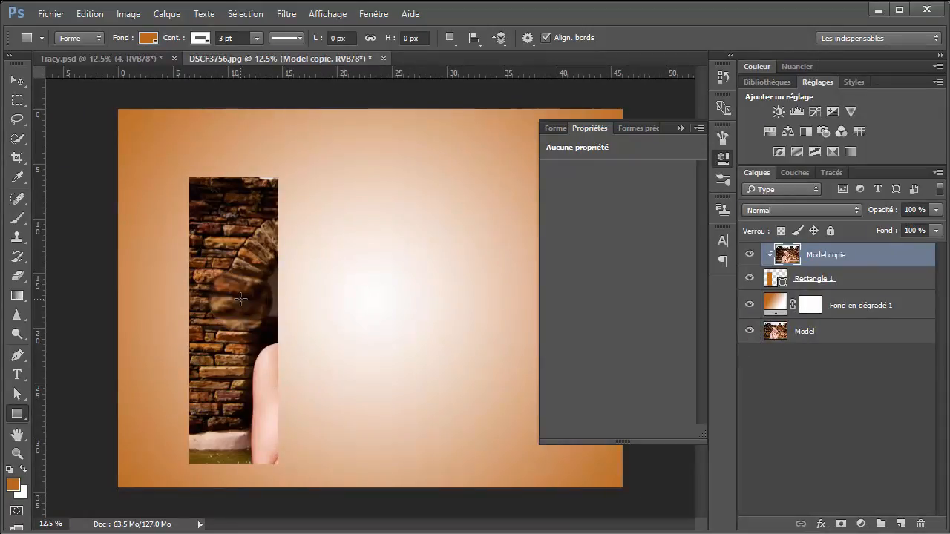
# Add a drop shadow and a white 30 px inside stroke to the Rectangle 1 layer.
pyautogui.click(849, 279)
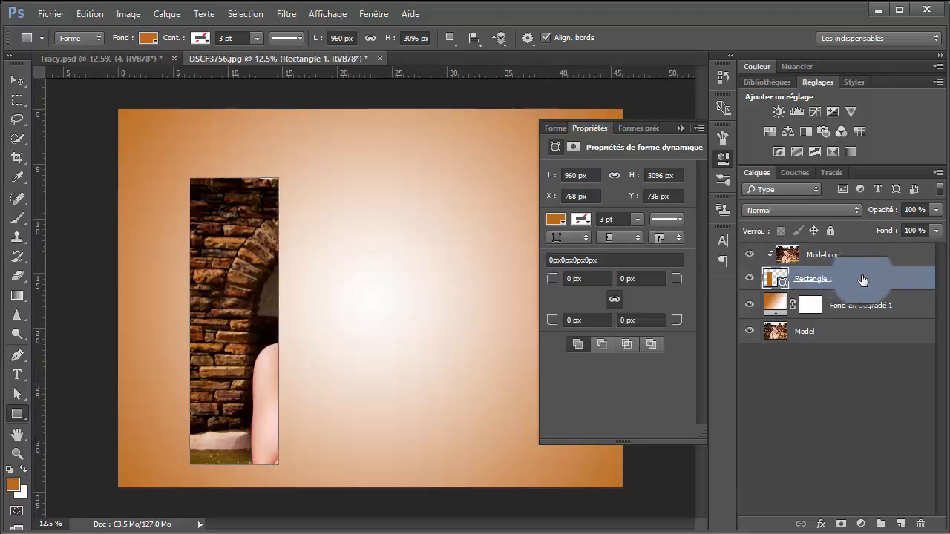
pyautogui.doubleClick(863, 279)
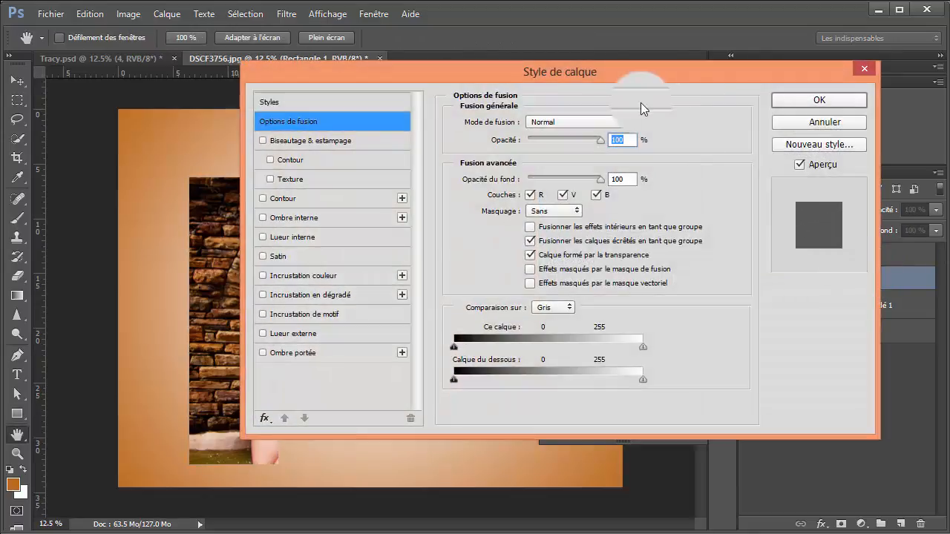
pyautogui.click(297, 355)
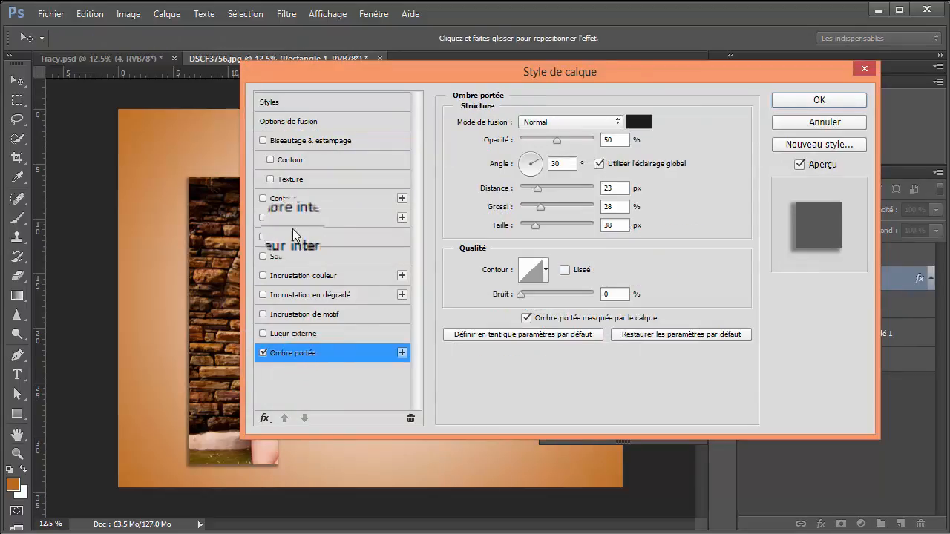
pyautogui.click(263, 199)
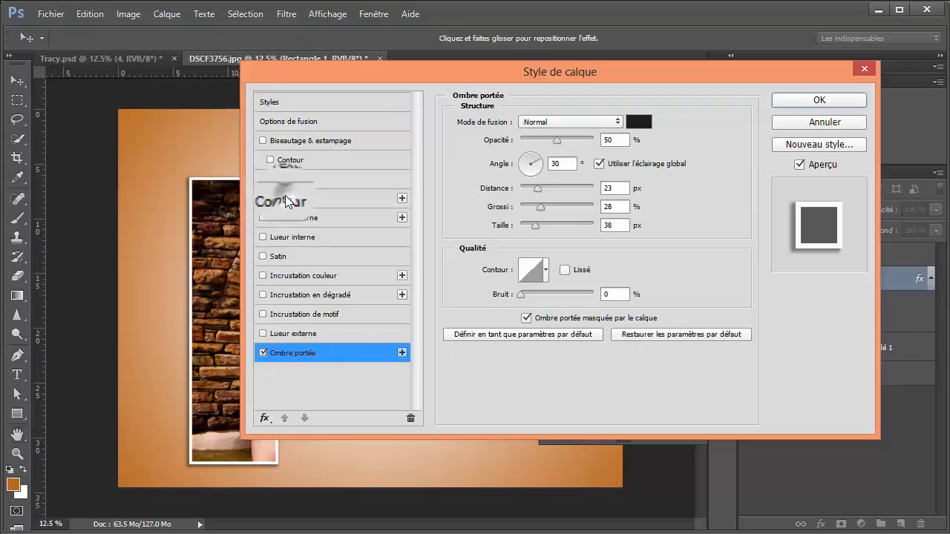
pyautogui.click(289, 201)
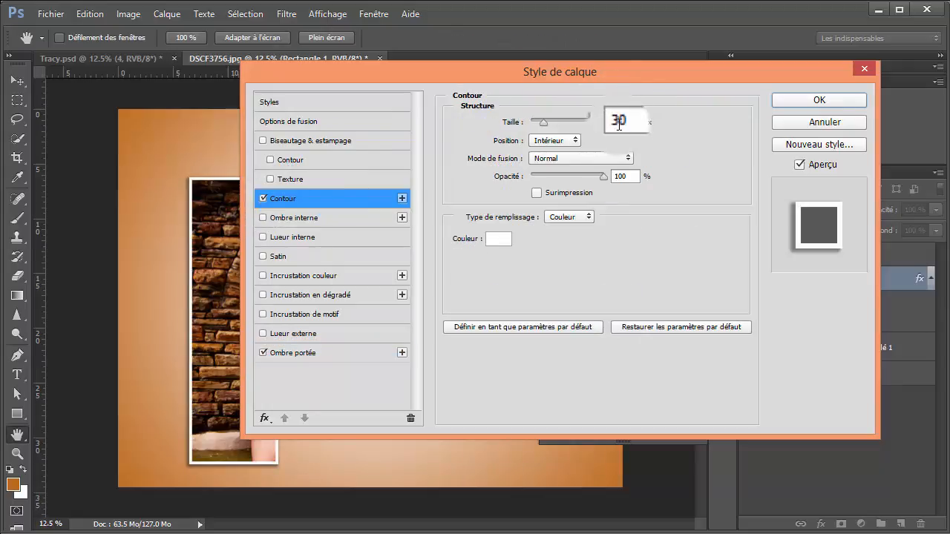
pyautogui.click(797, 102)
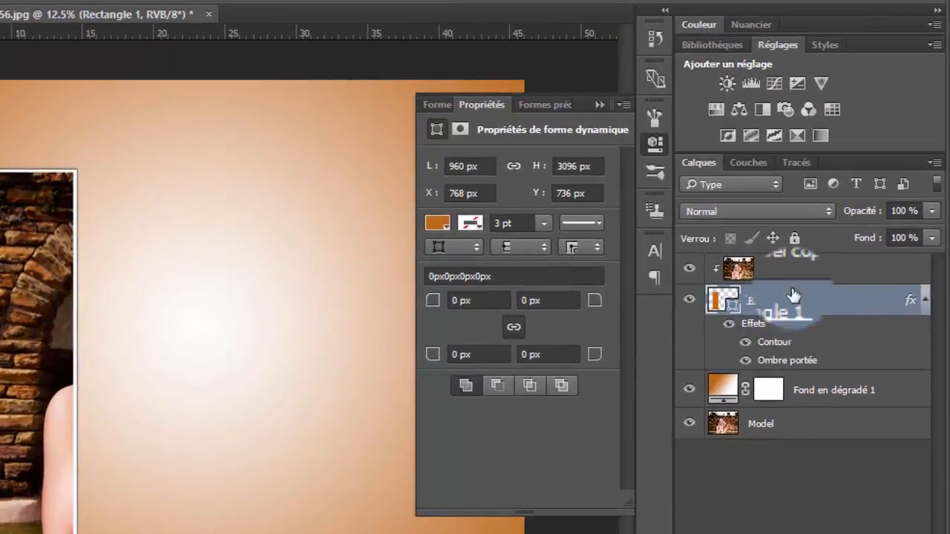
# Group the Rectangle 1 and Model copie layers and name the group 1.
pyautogui.keyDown('ctrl'); pyautogui.click(828, 271); pyautogui.keyUp('ctrl')
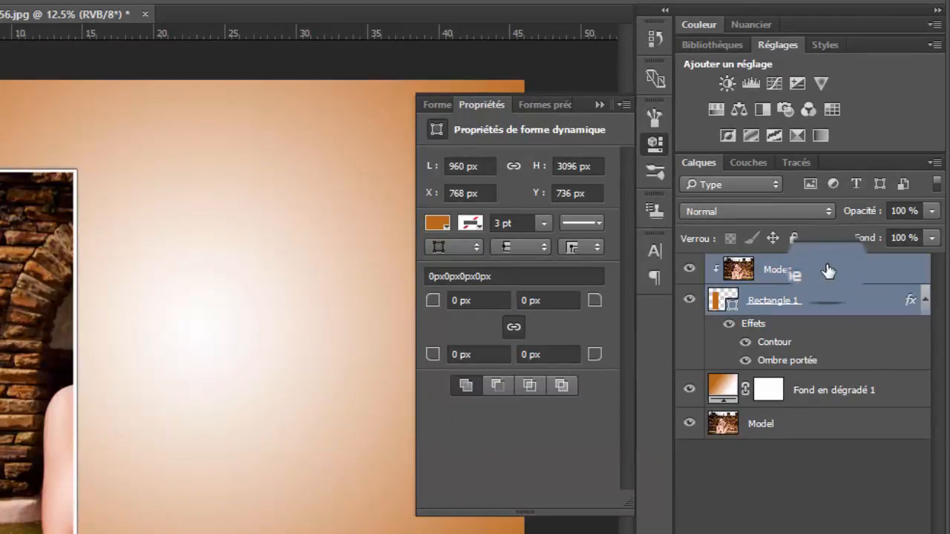
pyautogui.hotkey('ctrl', 'g')
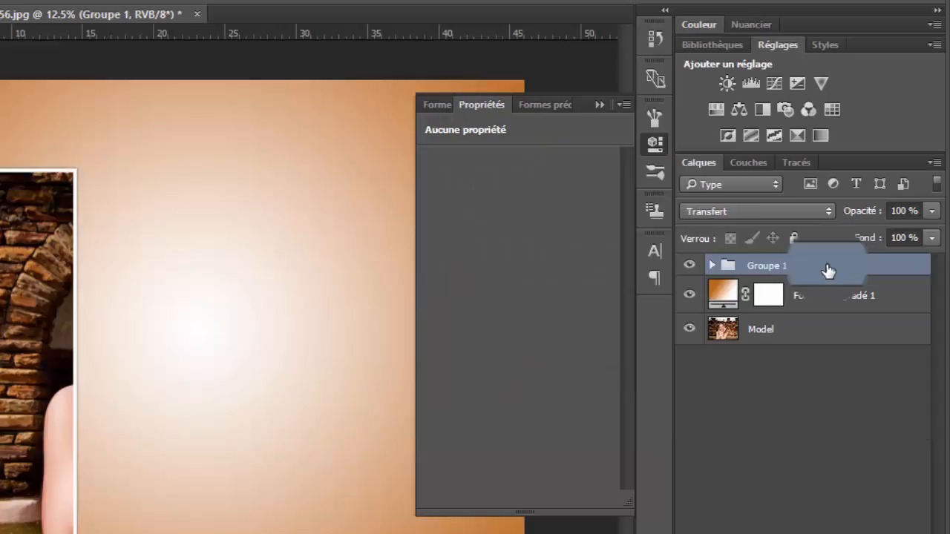
pyautogui.doubleClick(765, 268)
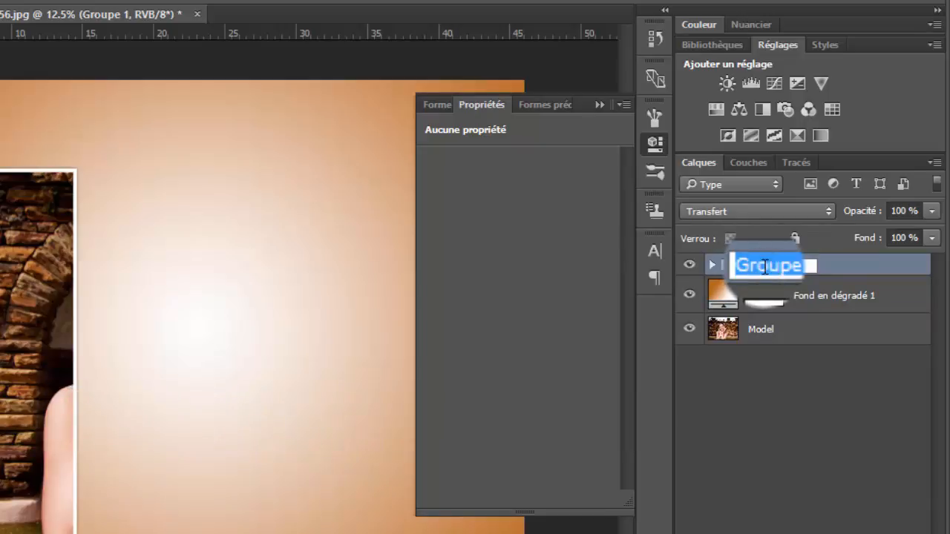
pyautogui.write('1')
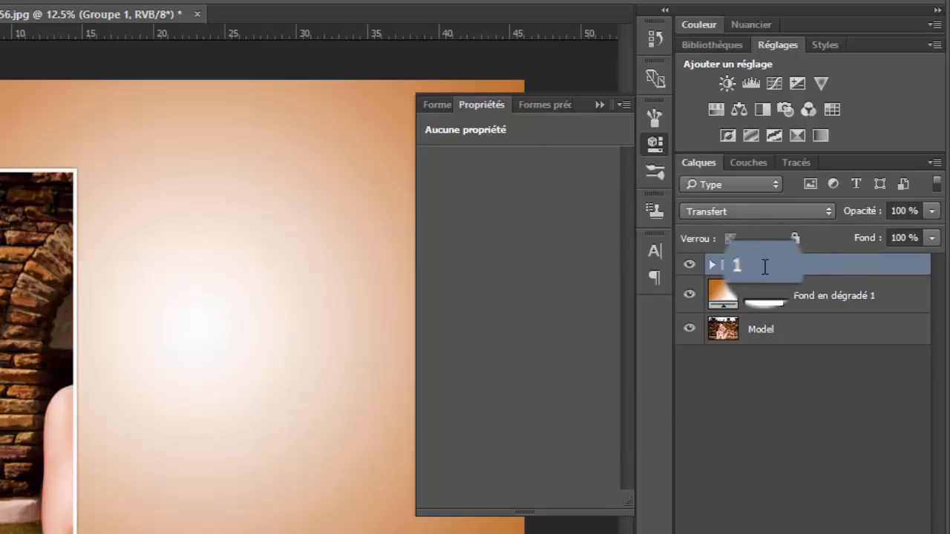
pyautogui.press('Return')
# Duplicate group 1 and rename the copy as 2.
pyautogui.moveTo(712, 267); pyautogui.dragTo(766, 269)
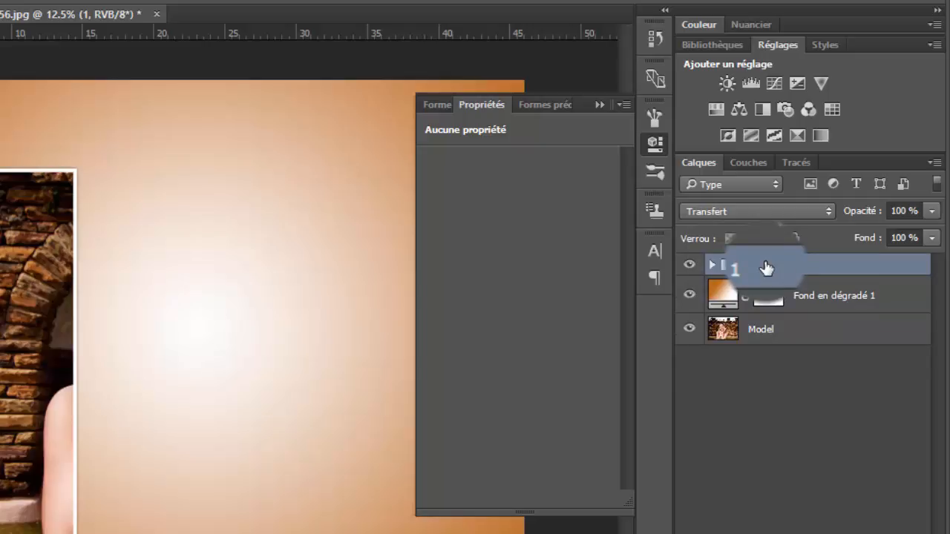
pyautogui.moveTo(766, 268); pyautogui.dragTo(795, 262)
pyautogui.hotkey('ctrl', 'j')
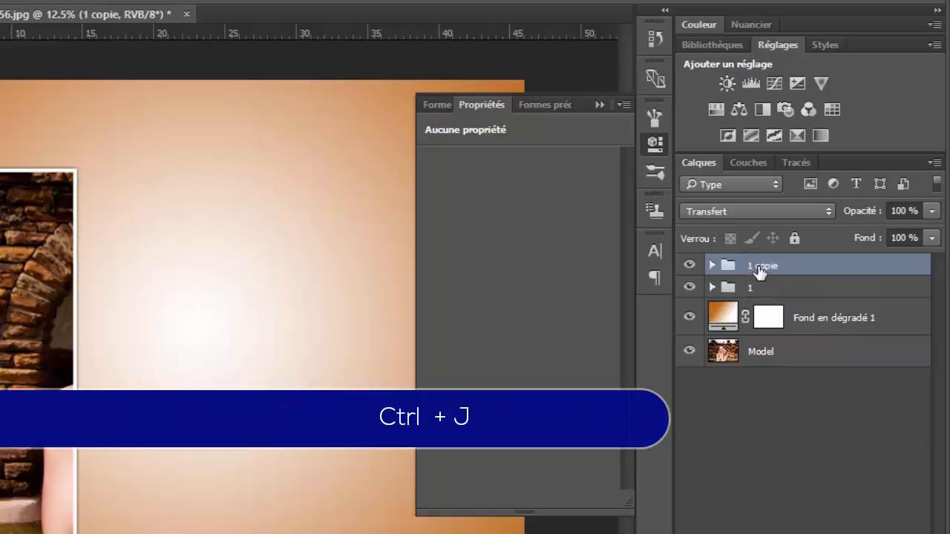
pyautogui.doubleClick(761, 267)
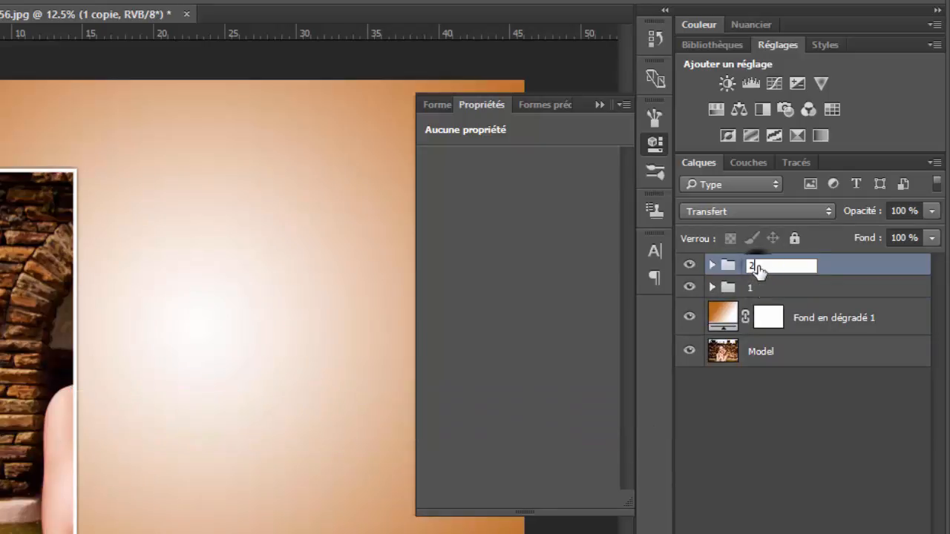
pyautogui.press('Return')
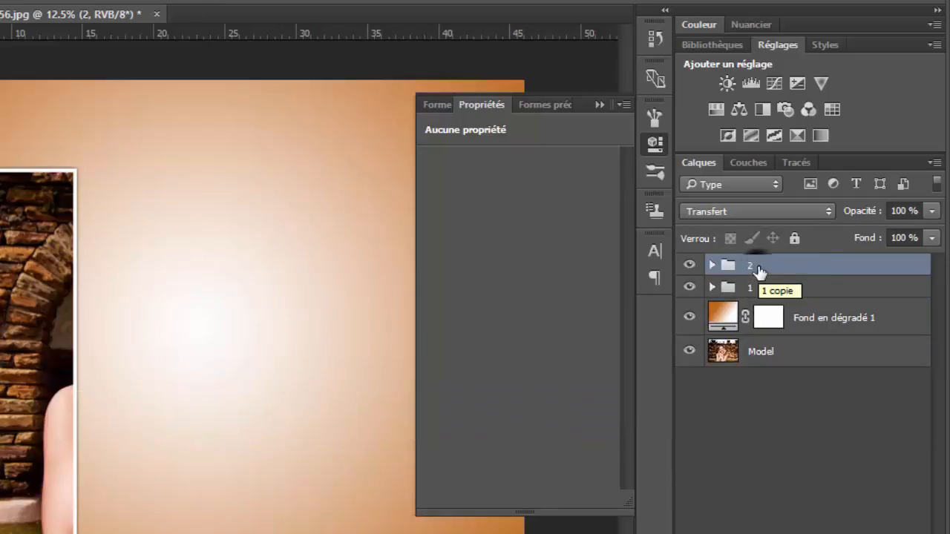
# Move group 2's Rectangle 1 to the right of the first panel, leaving a narrow gap, without moving its clipped photo.
pyautogui.click(712, 266)
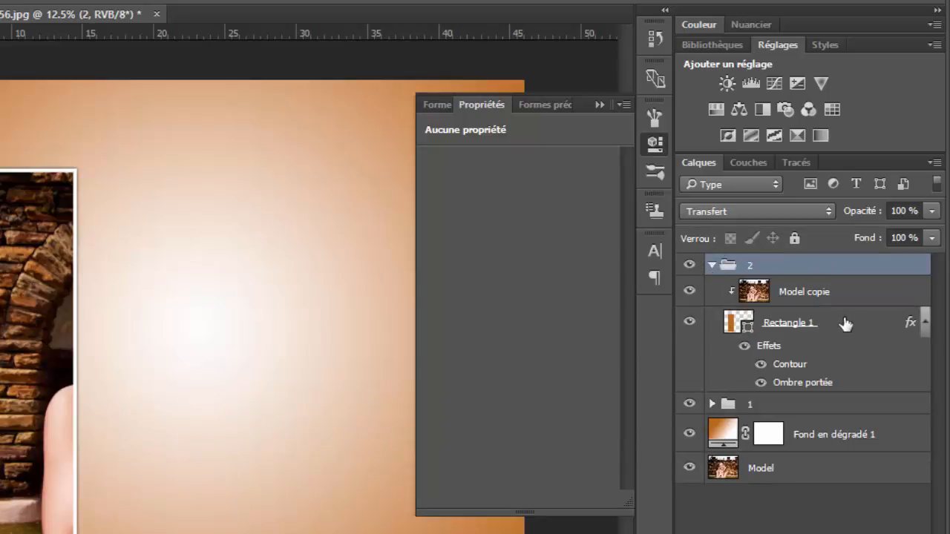
pyautogui.click(923, 322)
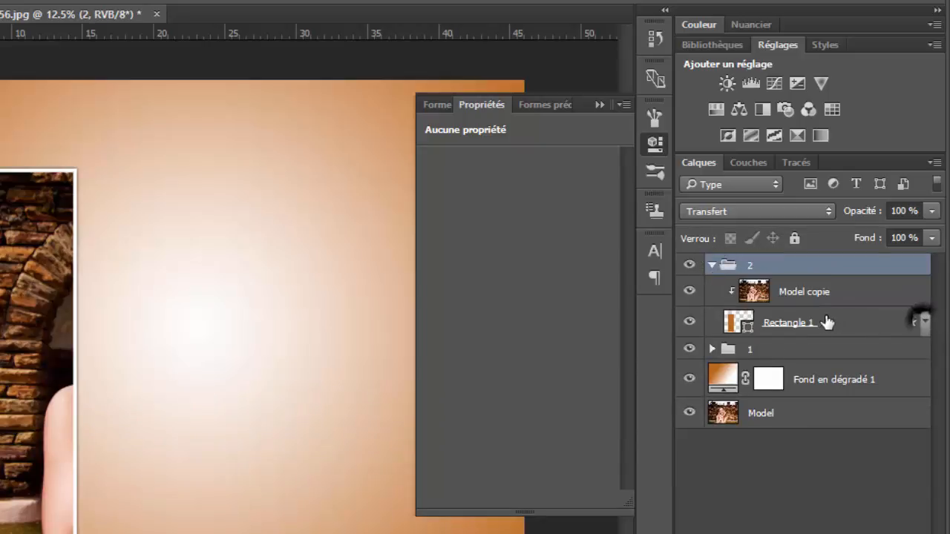
pyautogui.click(827, 322)
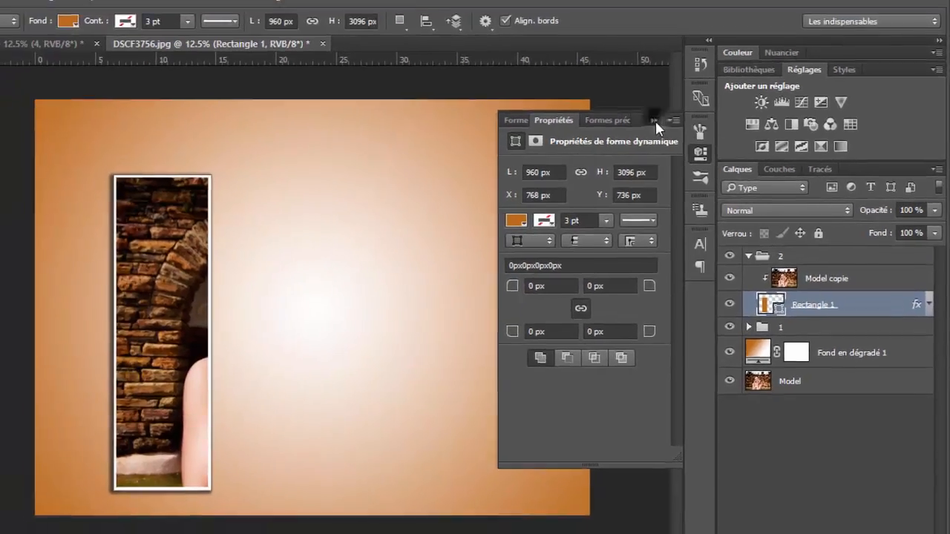
pyautogui.click(599, 104)
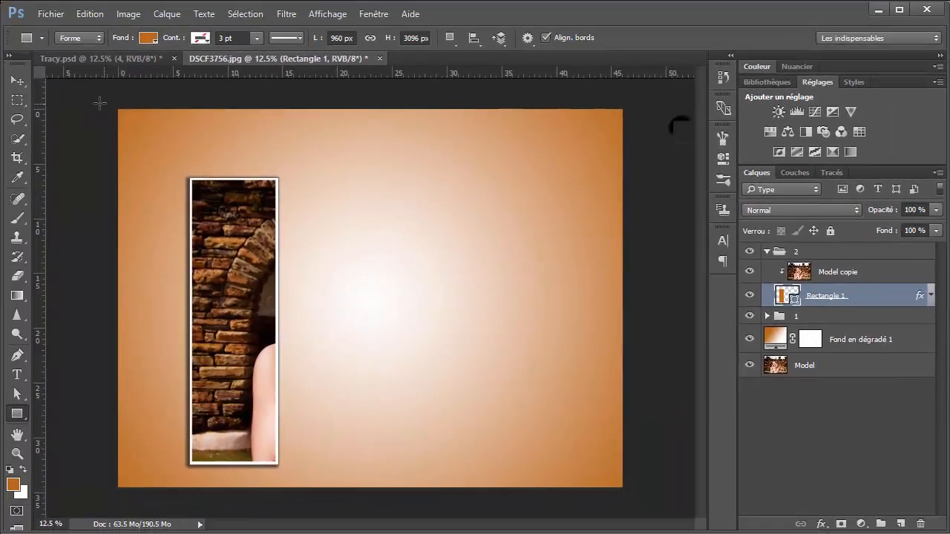
pyautogui.click(16, 82)
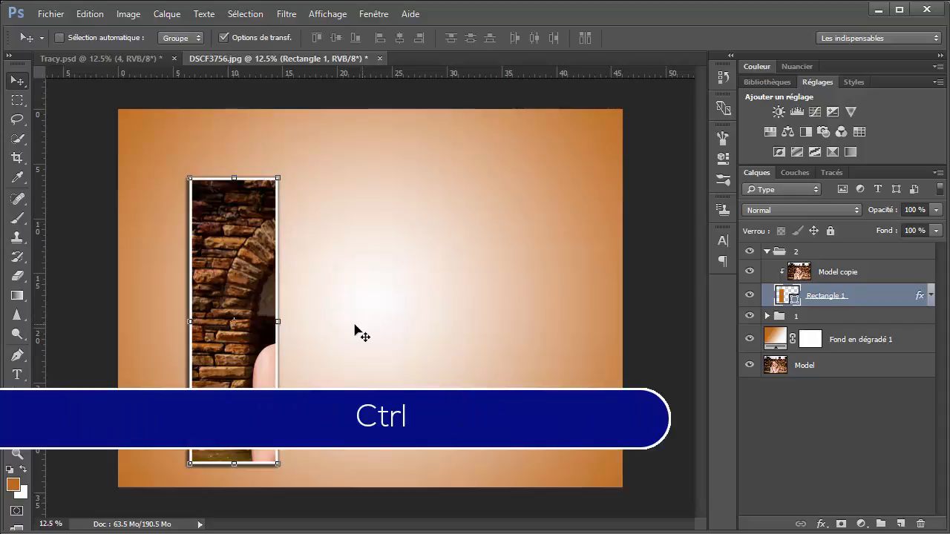
pyautogui.moveTo(265, 319); pyautogui.dragTo(351, 319)
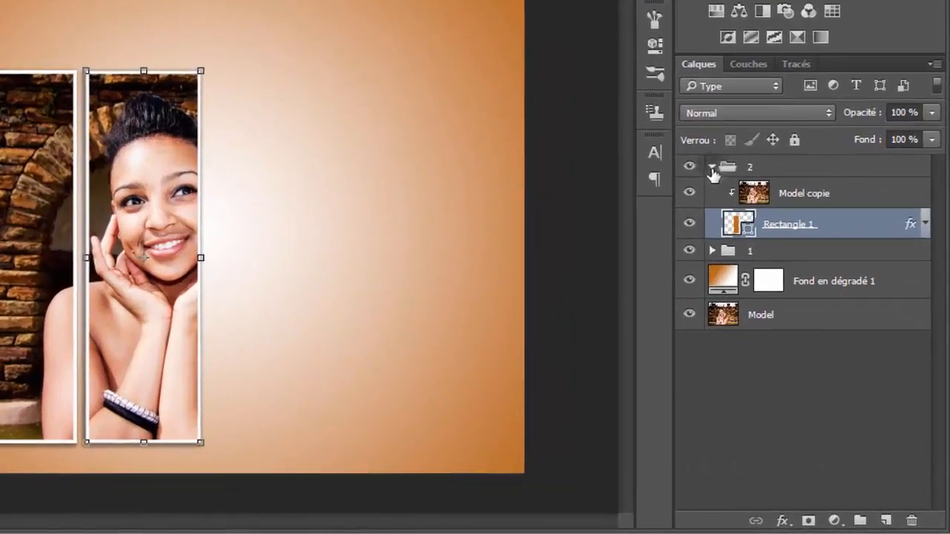
pyautogui.click(728, 191)
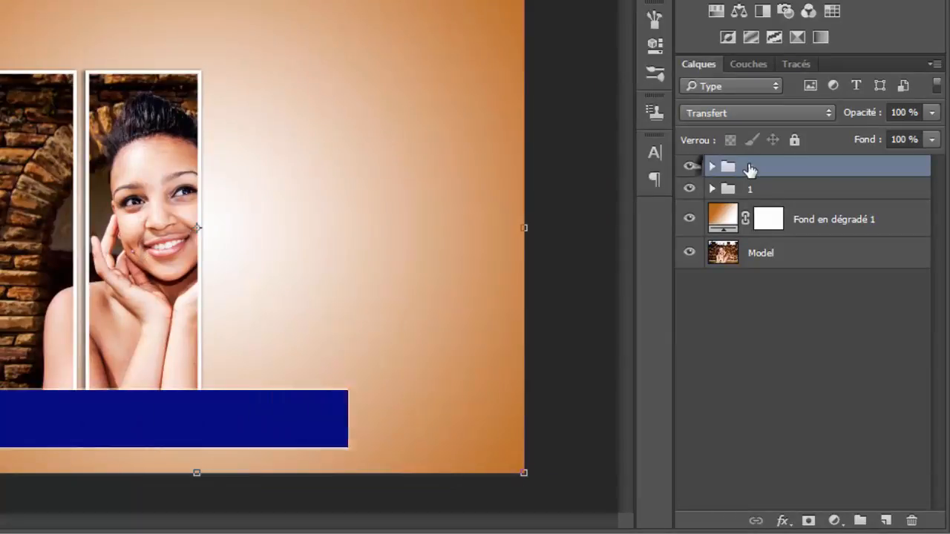
# Duplicate group 2 and rename the copy as 3.
pyautogui.hotkey('ctrl', 'j')
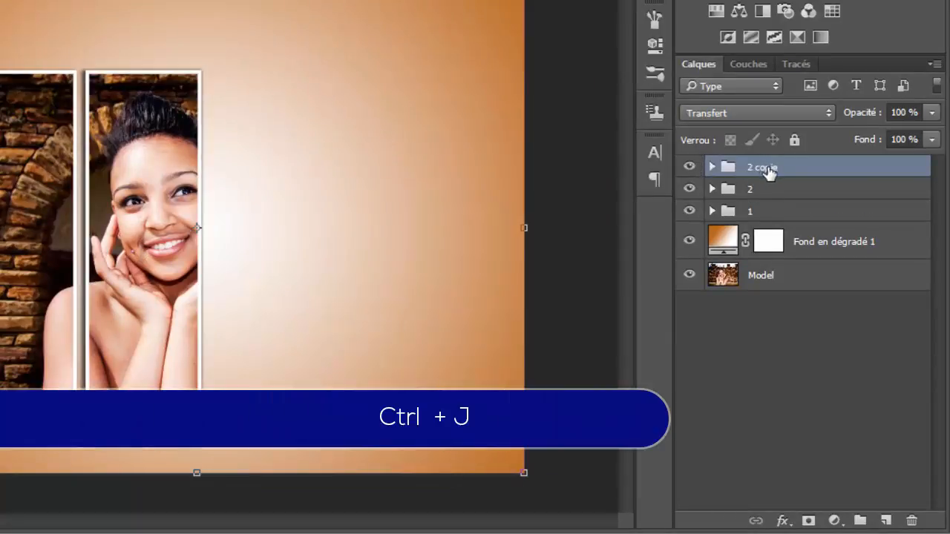
pyautogui.doubleClick(764, 168)
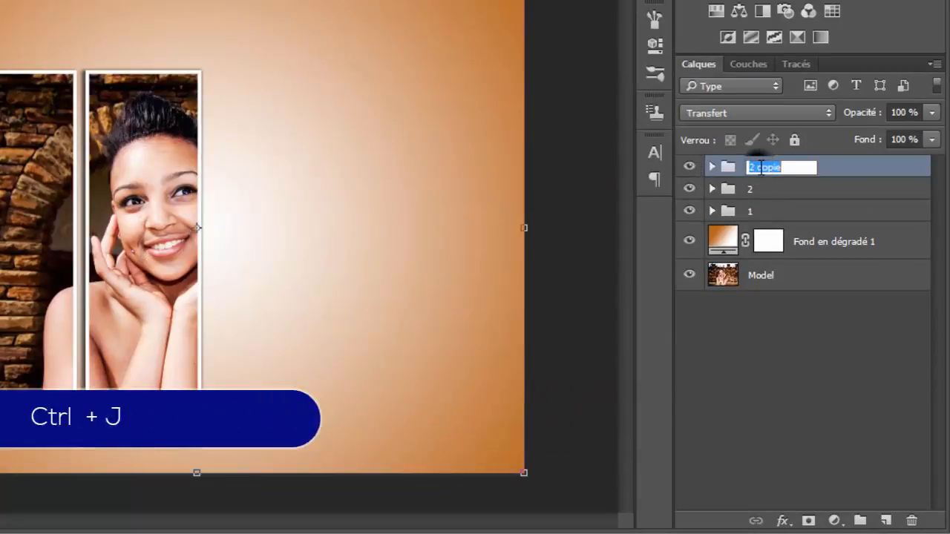
pyautogui.write('3')
pyautogui.press('Return')
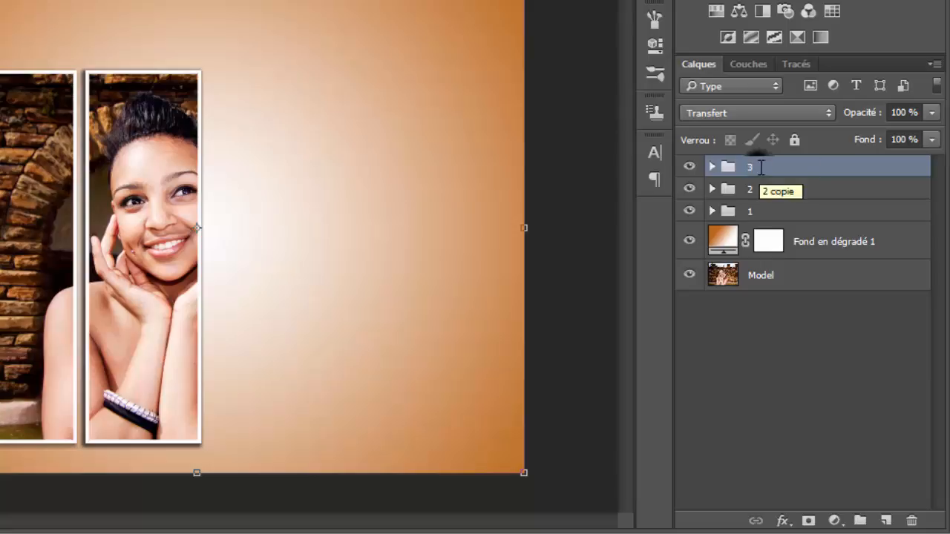
# Move group 3's Rectangle 1 to the right of the second panel with a matching gap, keeping the photo in place.
pyautogui.click(712, 168)
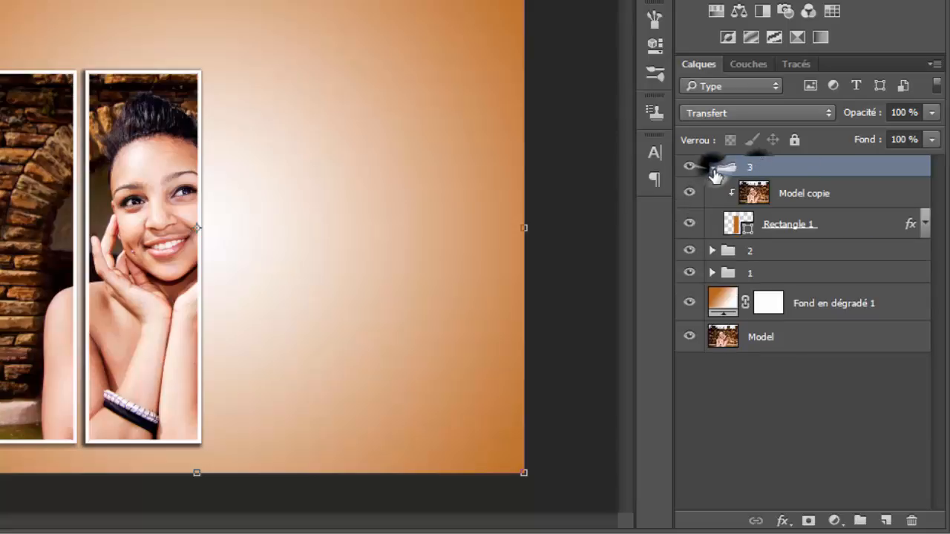
pyautogui.click(838, 225)
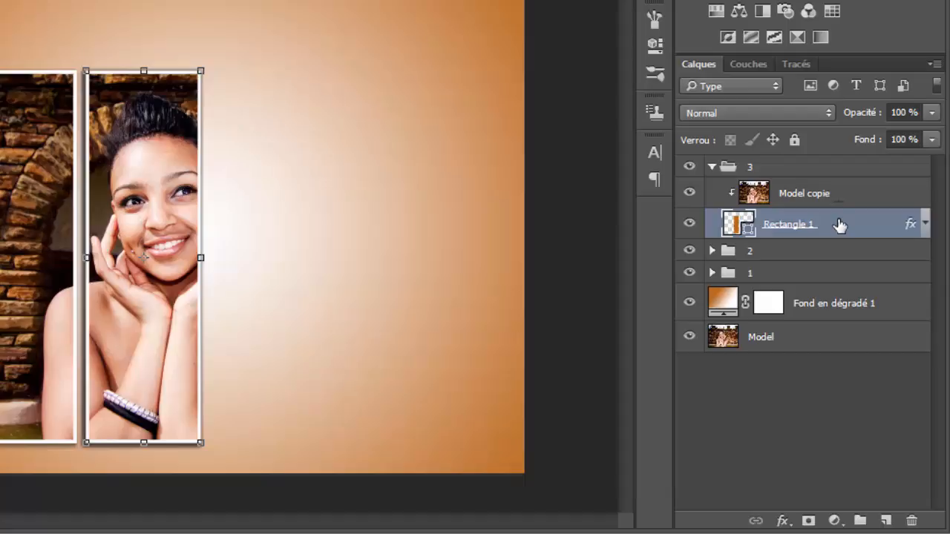
pyautogui.press('ctrl')
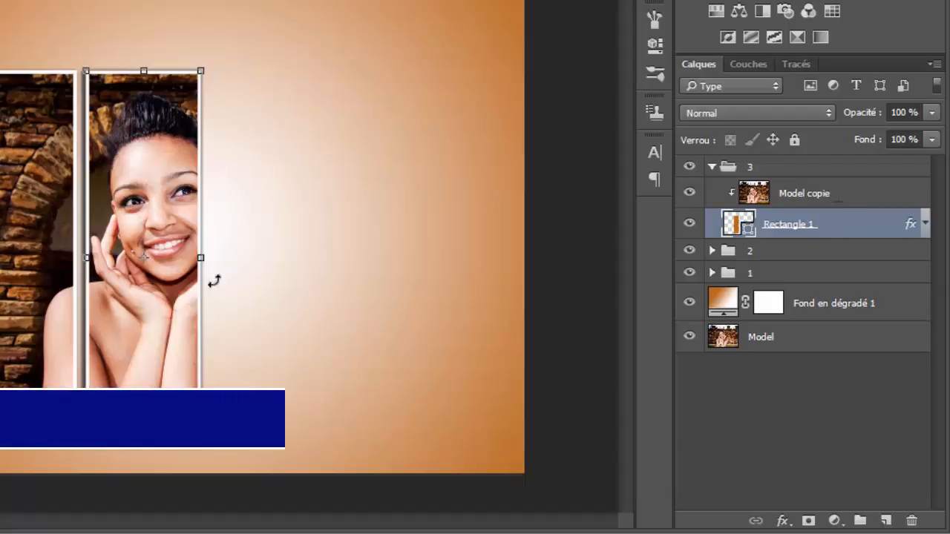
pyautogui.moveTo(172, 280); pyautogui.dragTo(292, 284)
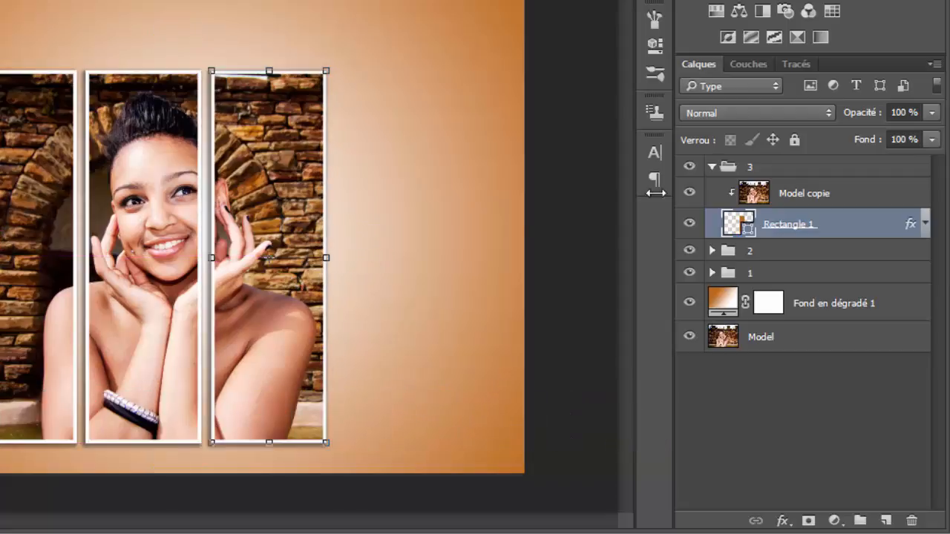
pyautogui.click(712, 169)
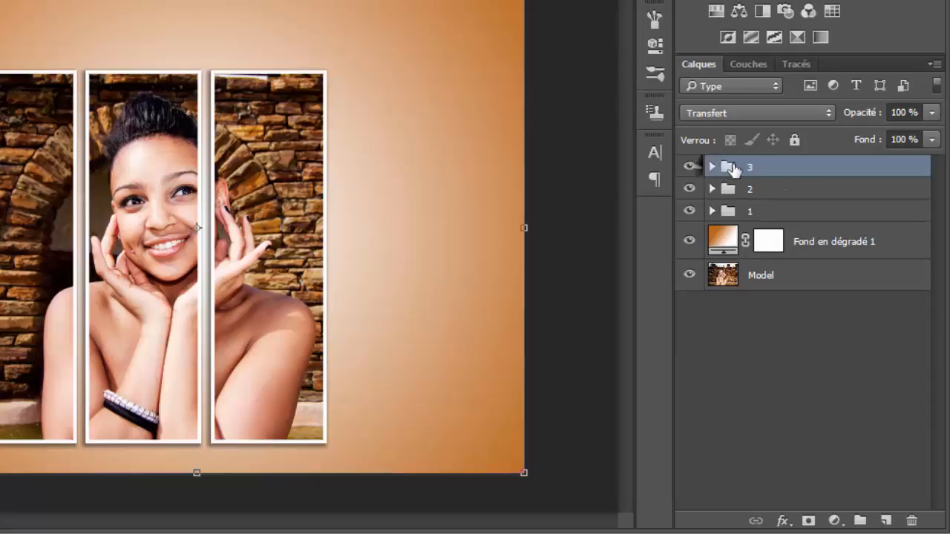
# Duplicate group 3 and rename the copy as 4.
pyautogui.hotkey('ctrl', 'j')
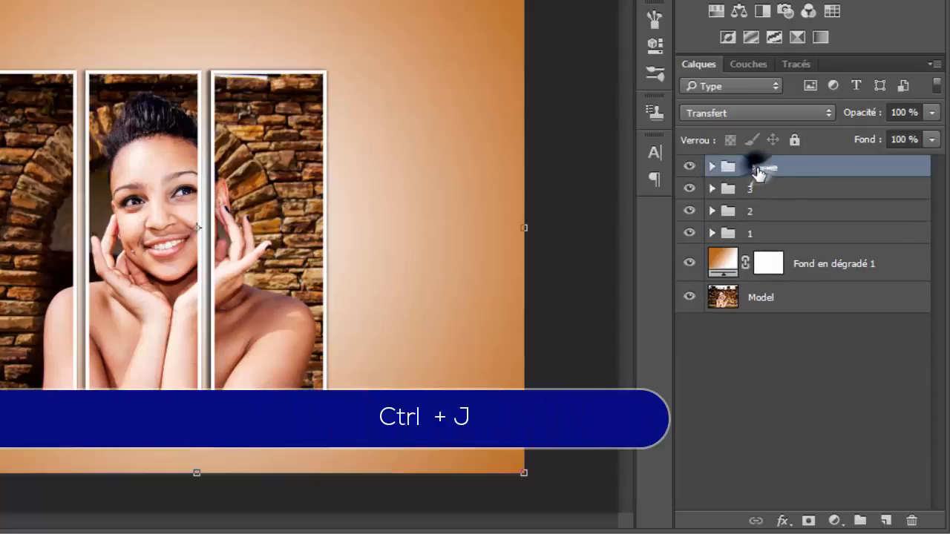
pyautogui.doubleClick(757, 169)
pyautogui.write('4')
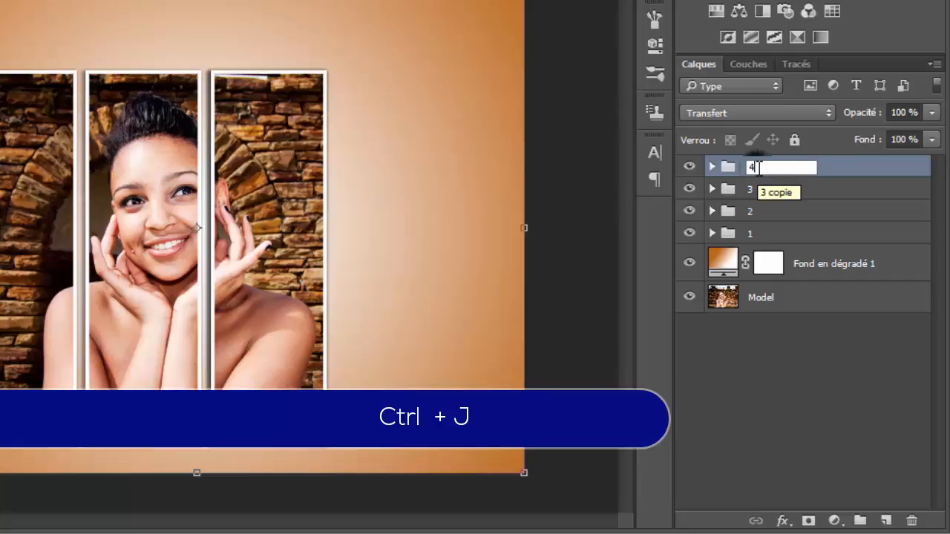
pyautogui.press('Return')
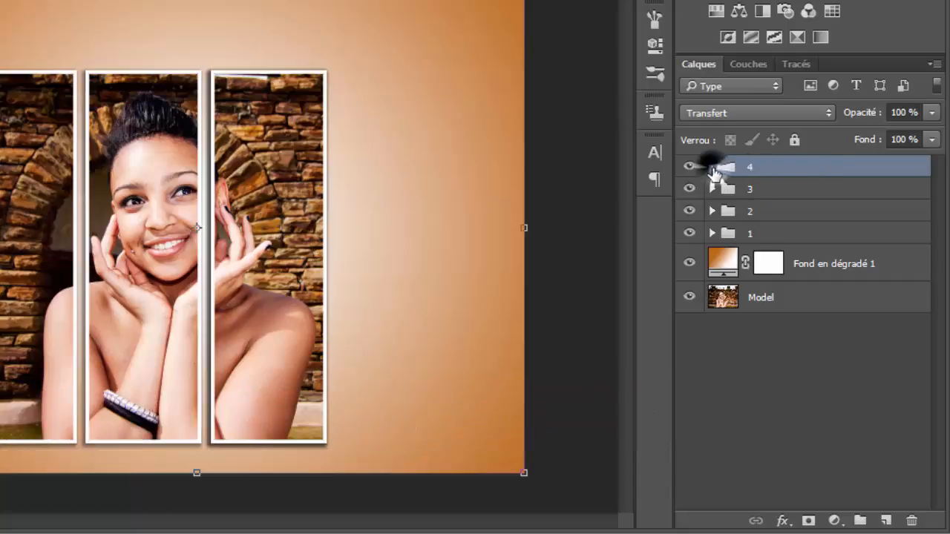
# Move group 4's Rectangle 1 to the right of the third panel with a matching gap, keeping the photo in place.
pyautogui.click(712, 166)
pyautogui.click(838, 227)
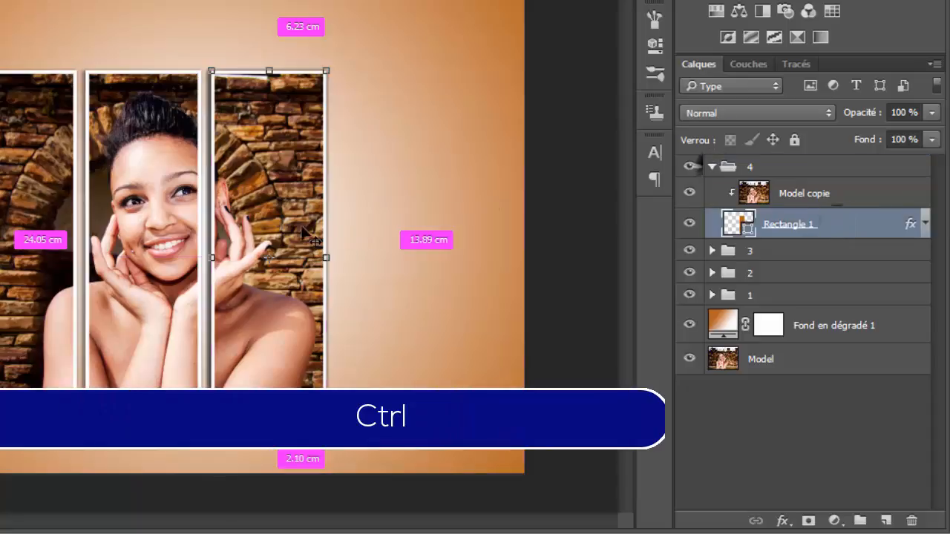
pyautogui.moveTo(287, 227); pyautogui.dragTo(406, 232)
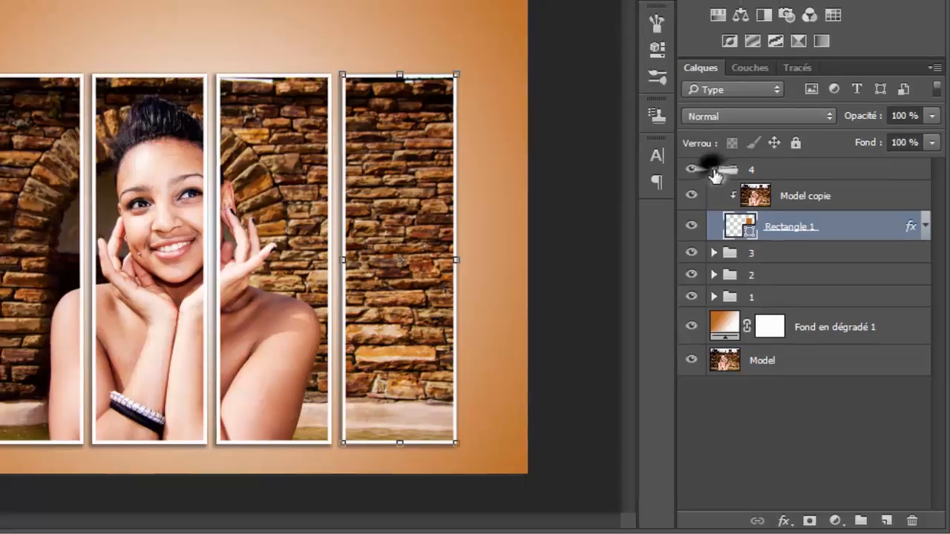
pyautogui.click(710, 167)
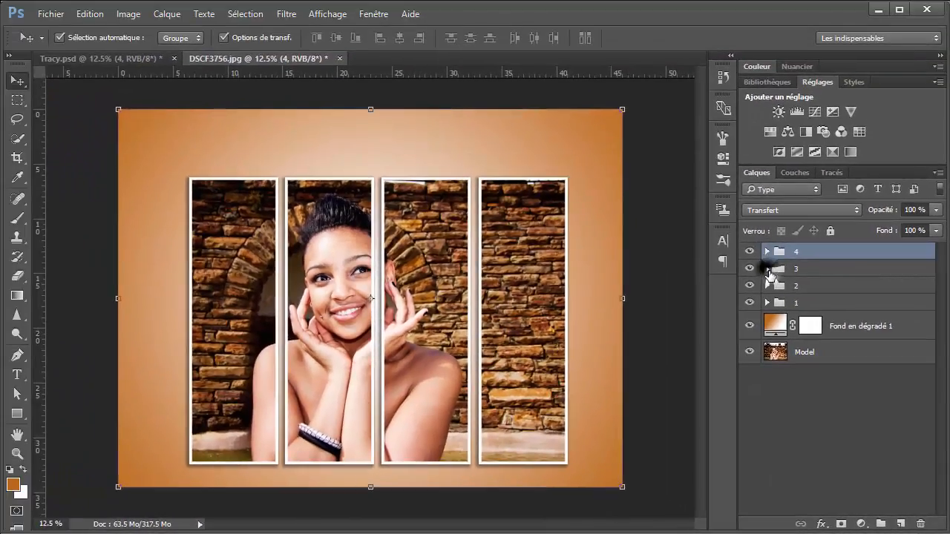
# Reshape group 3's Rectangle 1 corner by corner into a wide trapezoid narrowing rightward, from beyond the first panel to partway behind the fourth.
pyautogui.click(768, 269)
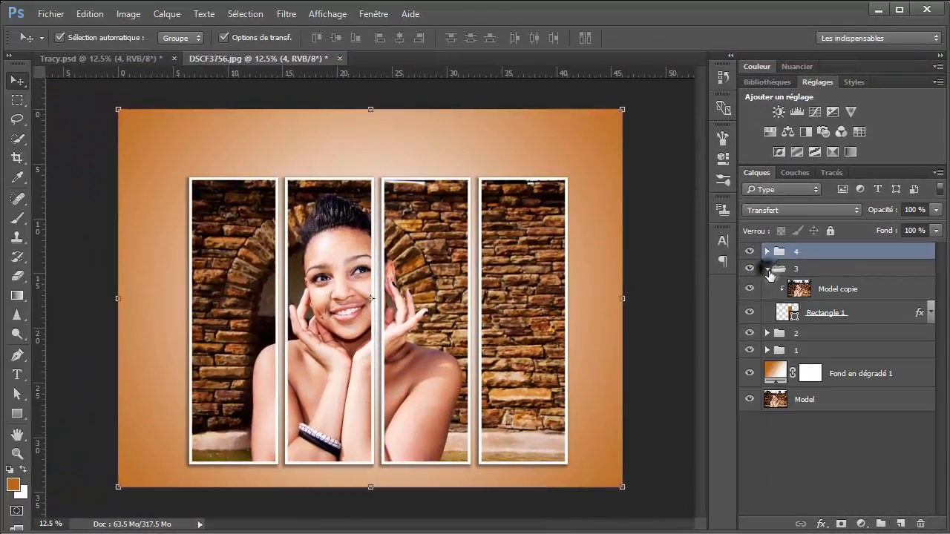
pyautogui.click(867, 313)
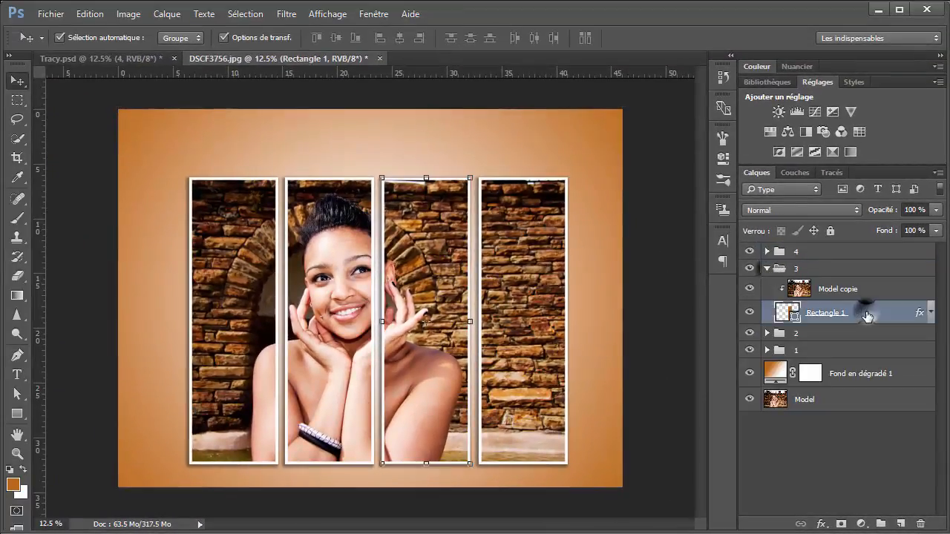
pyautogui.click(18, 396)
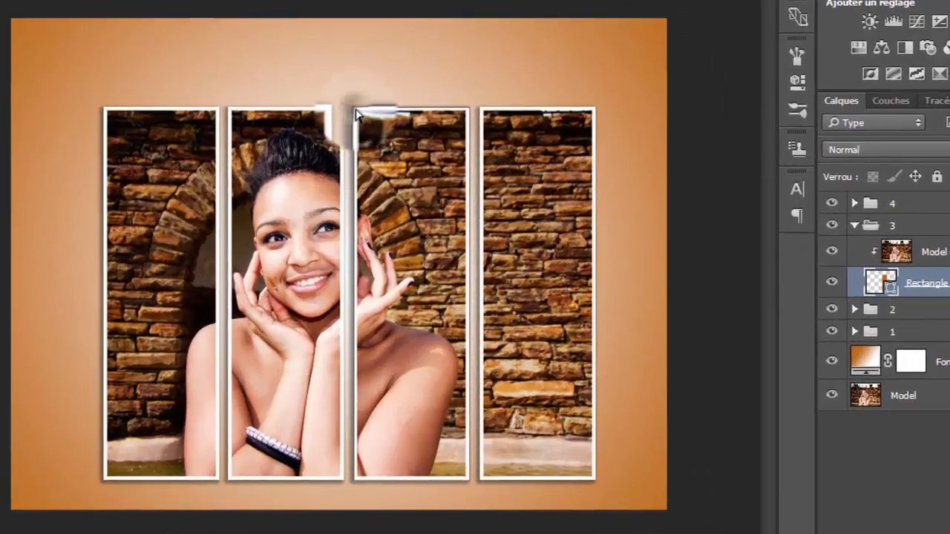
pyautogui.click(354, 109)
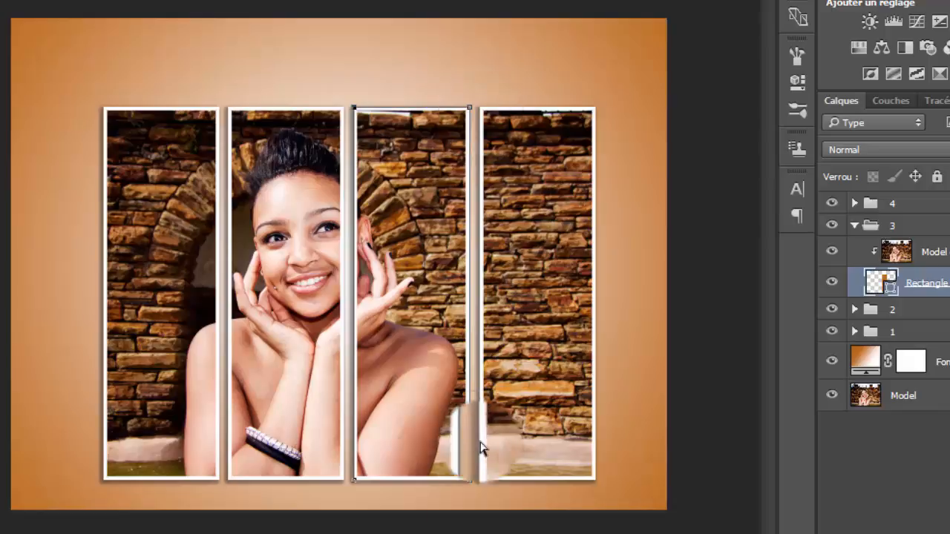
pyautogui.moveTo(364, 118)
pyautogui.mouseDown()
pyautogui.moveTo(350, 102)
pyautogui.moveTo(363, 118)
pyautogui.moveTo(353, 109)
pyautogui.mouseUp()
pyautogui.moveTo(469, 109)
pyautogui.mouseDown()
pyautogui.moveTo(482, 118)
pyautogui.moveTo(470, 121)
pyautogui.moveTo(469, 109)
pyautogui.mouseUp()
pyautogui.moveTo(353, 109); pyautogui.dragTo(64, 129)
pyautogui.moveTo(353, 479); pyautogui.dragTo(66, 450)
pyautogui.moveTo(468, 480); pyautogui.dragTo(516, 408)
pyautogui.moveTo(469, 110); pyautogui.dragTo(517, 158)
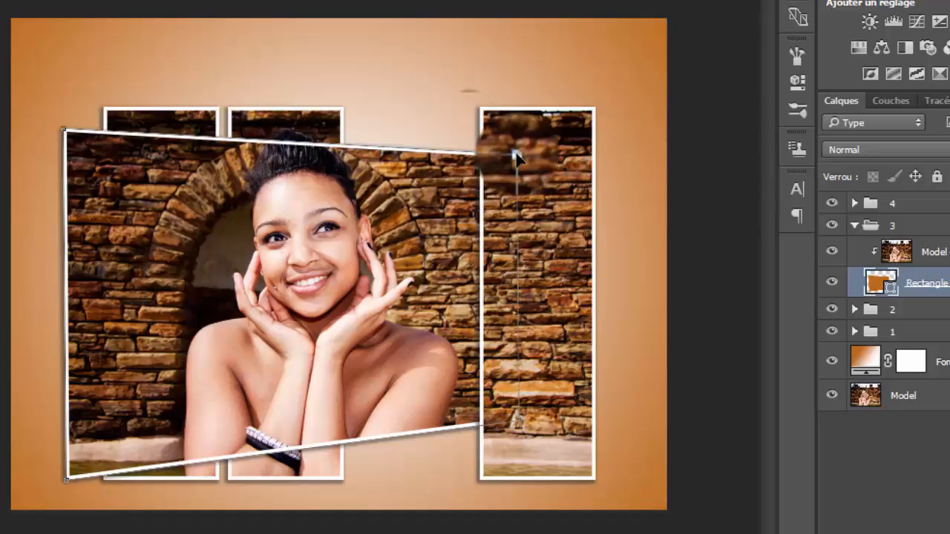
pyautogui.moveTo(517, 157); pyautogui.dragTo(515, 156)
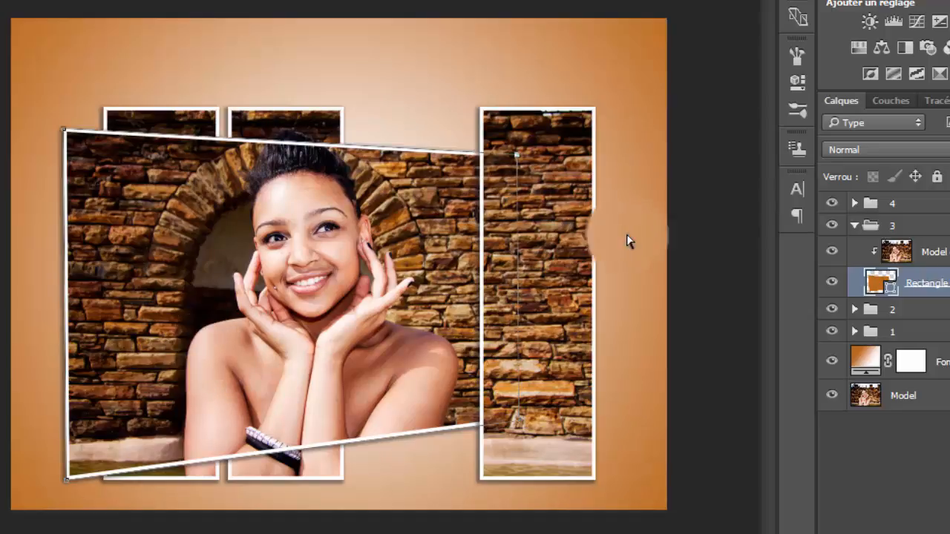
pyautogui.click(855, 225)
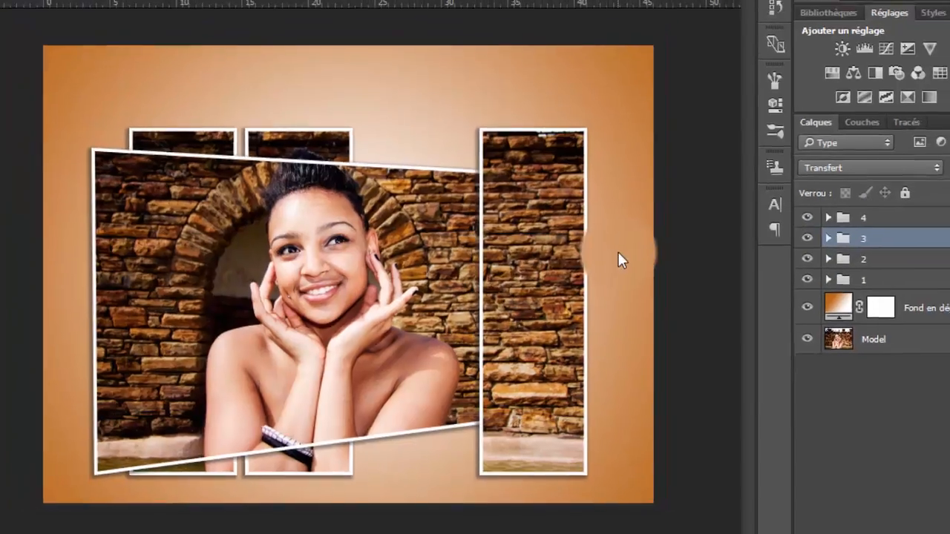